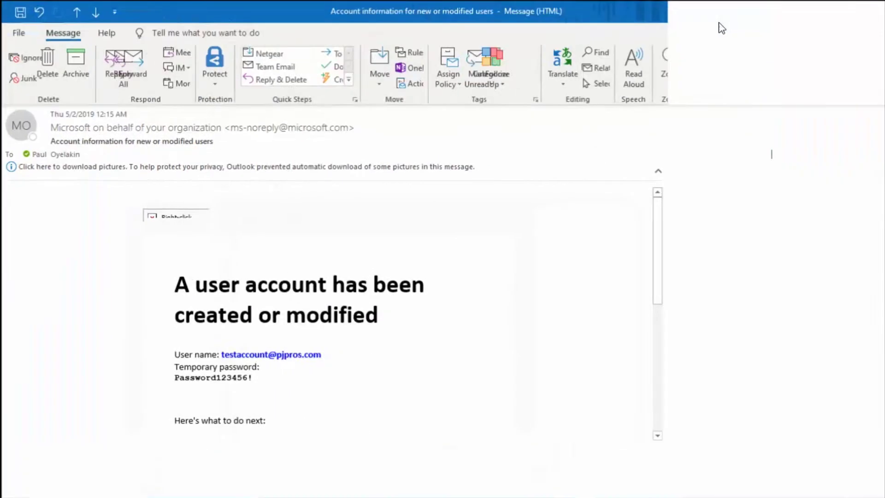
Copy the temporary password from the new-account information email
scroll(398, 335, down, 1)
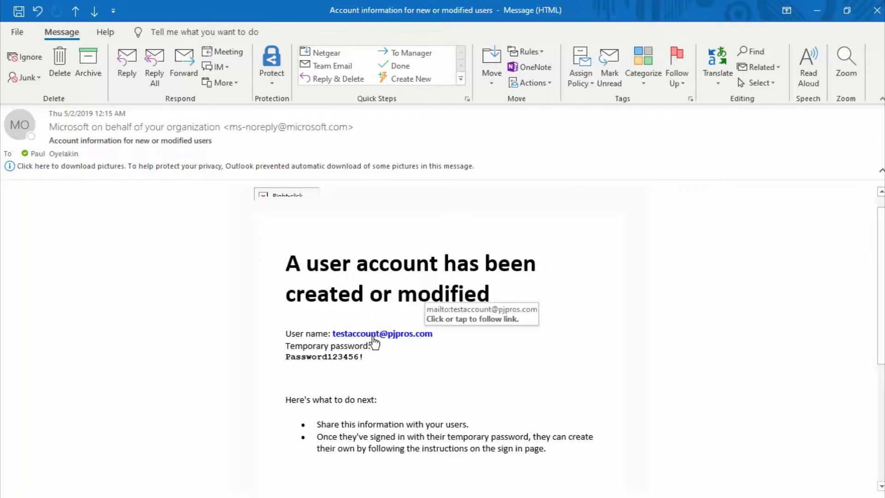
drag(364, 360, 285, 357)
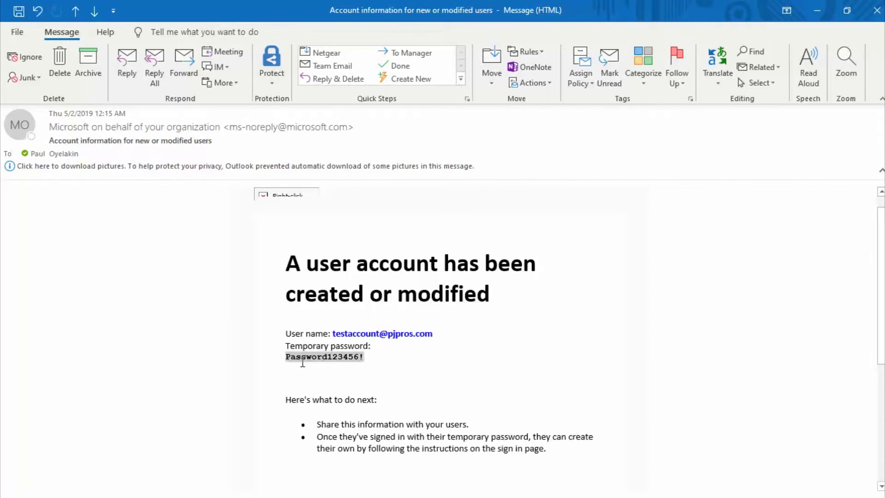
right_click(296, 361)
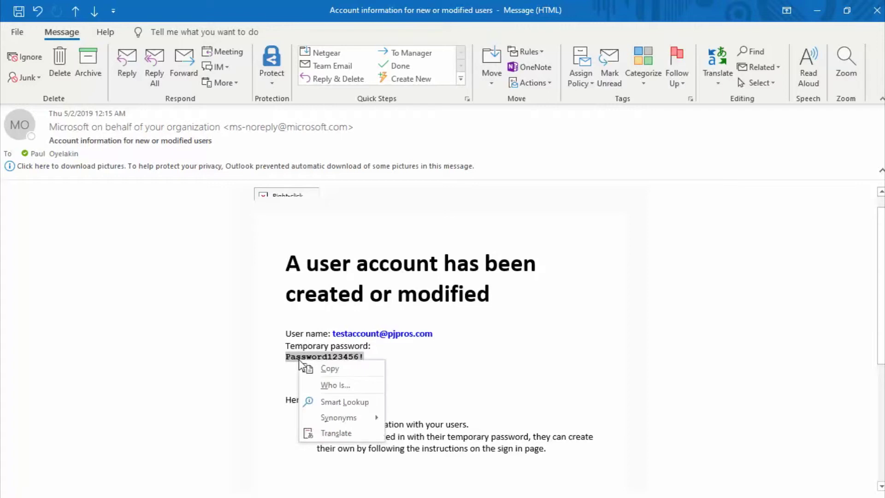
click(331, 368)
Minimize Outlook and load office.com in Chrome
click(817, 10)
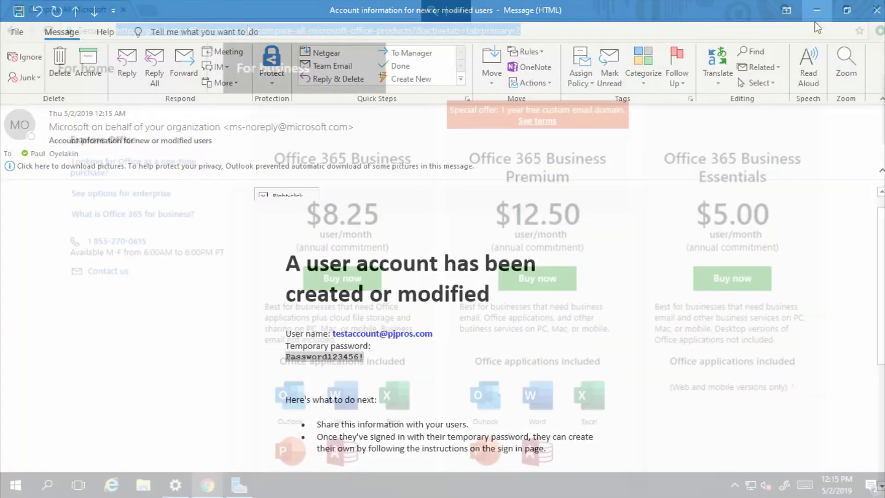
click(248, 31)
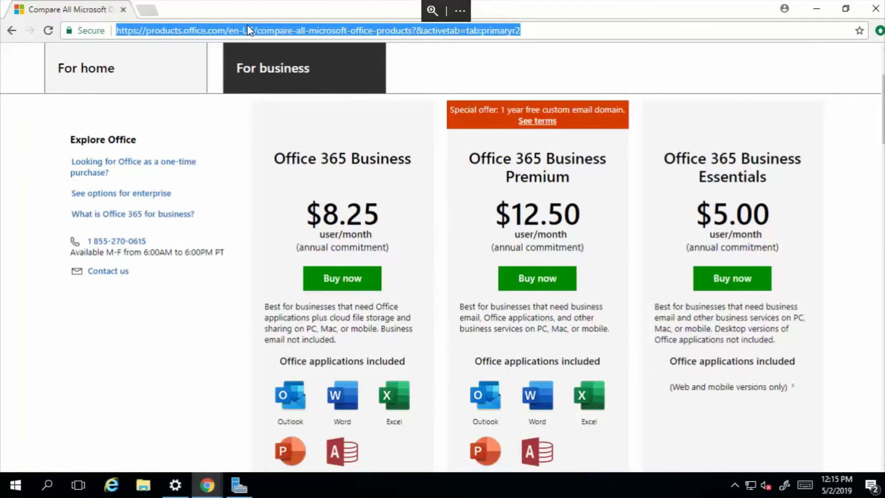
text(office.com)
key(Return)
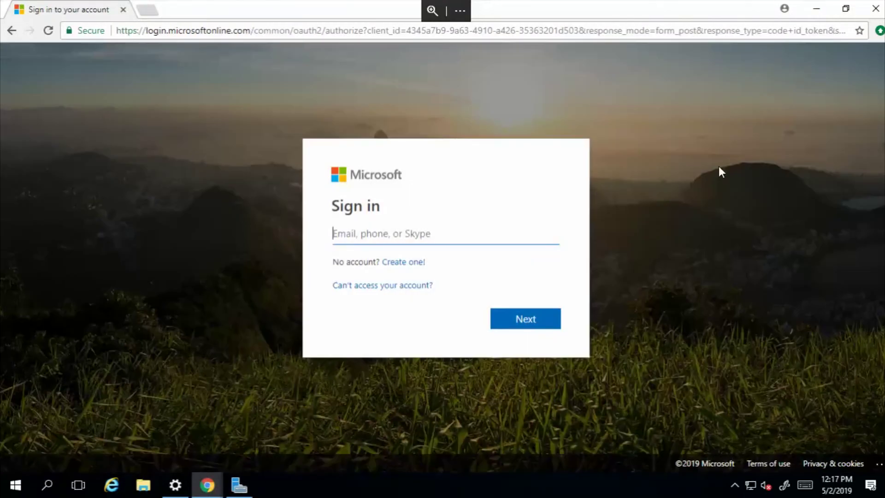
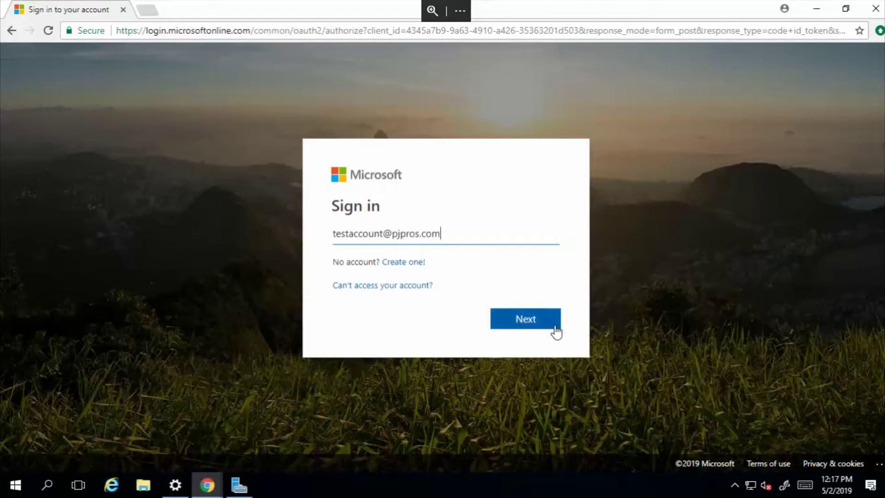
Enter the test account's e-mail address, then the temporary password
click(528, 327)
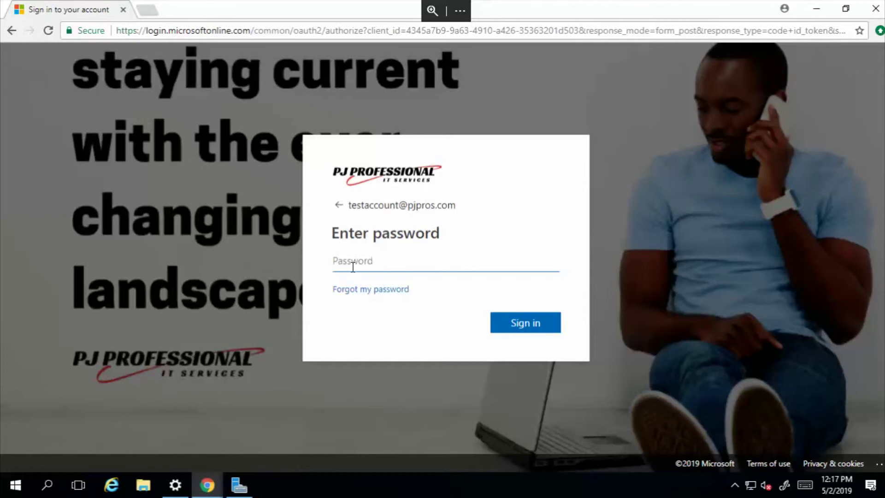
text(********)
Sign in, then replace the temporary password with a new password and confirm it
click(531, 332)
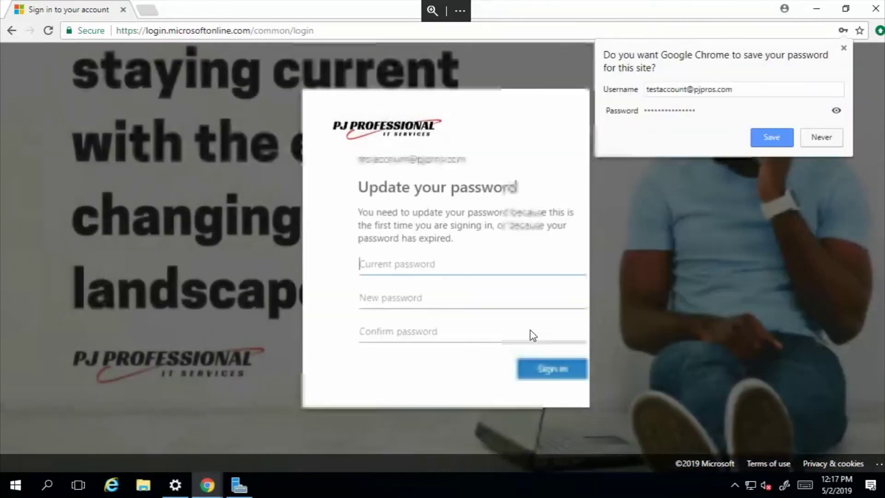
click(351, 267)
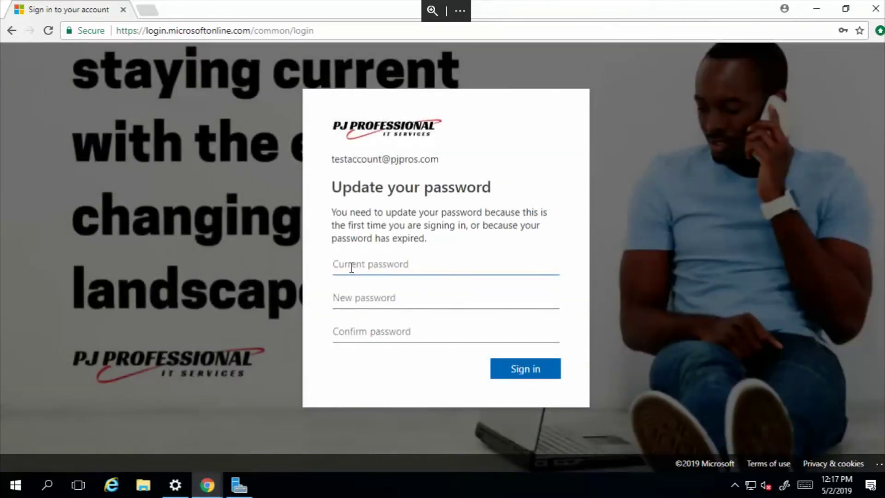
text(********)
click(368, 306)
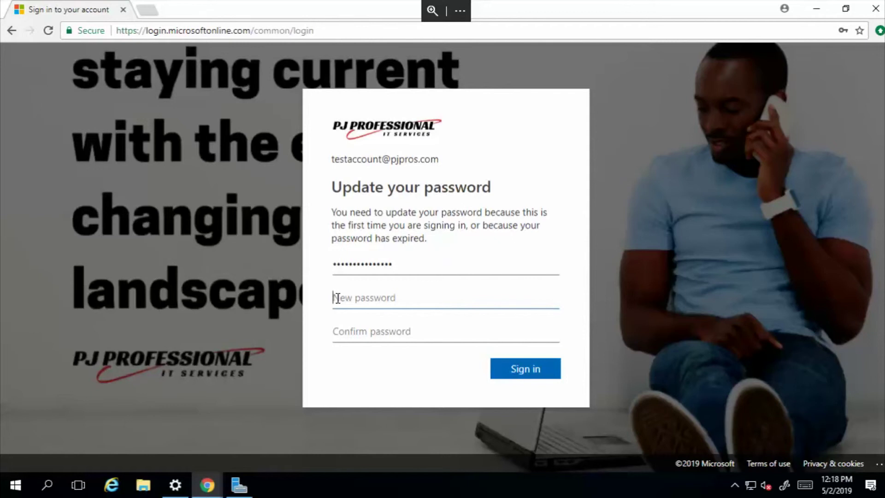
text(••••••••)
key(Tab)
text(••••••••)
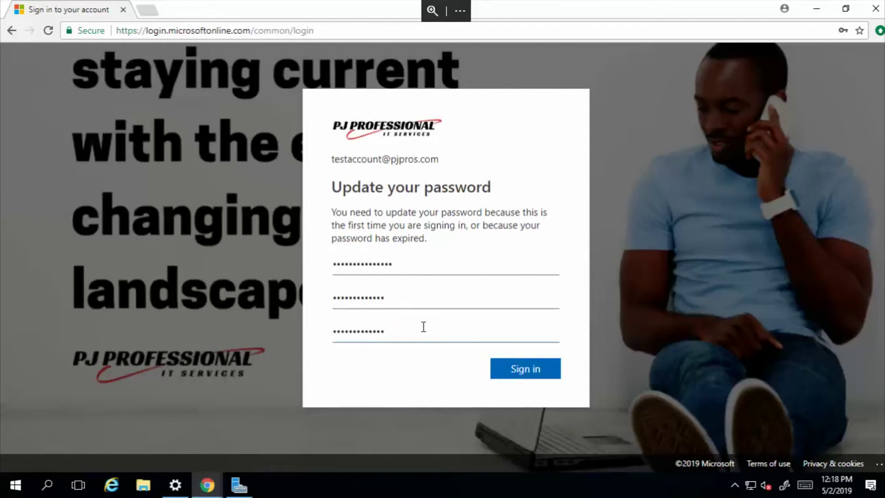
click(547, 375)
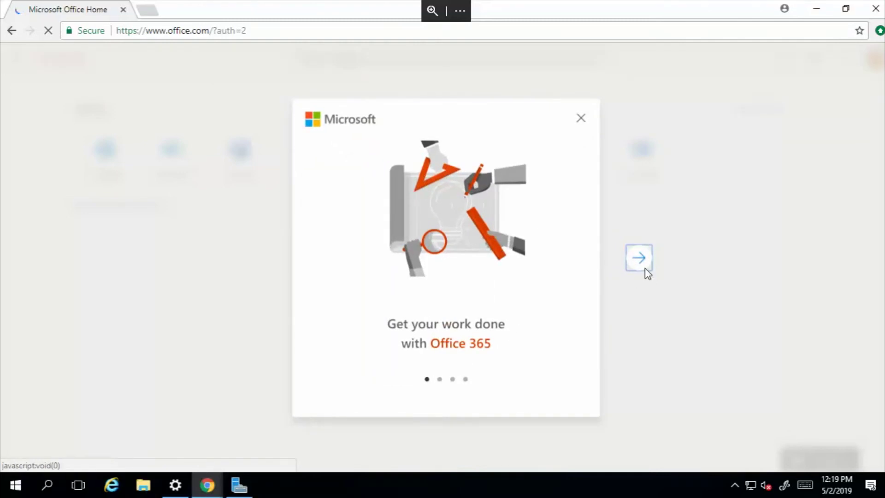
Step through the welcome tour to its last slide and close it
click(638, 258)
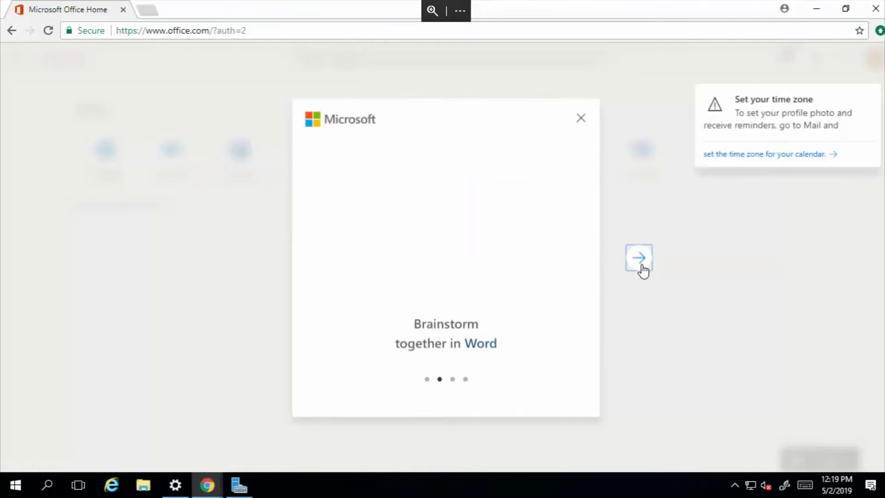
click(642, 266)
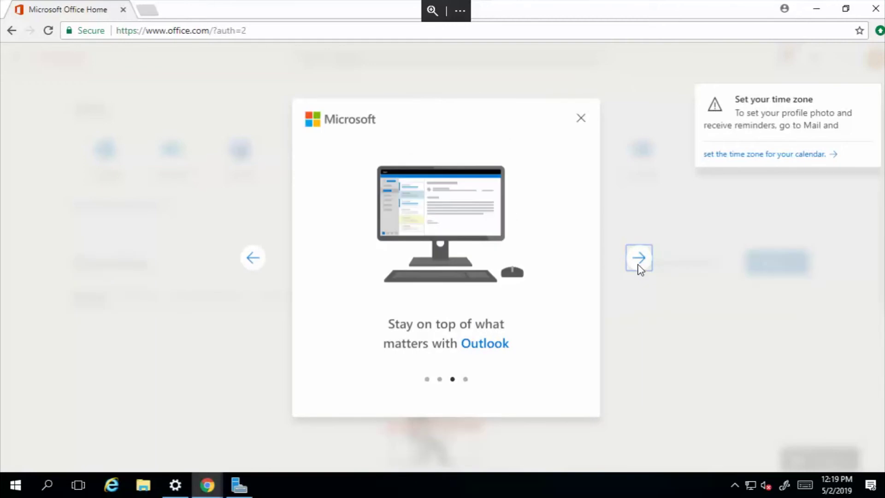
click(642, 266)
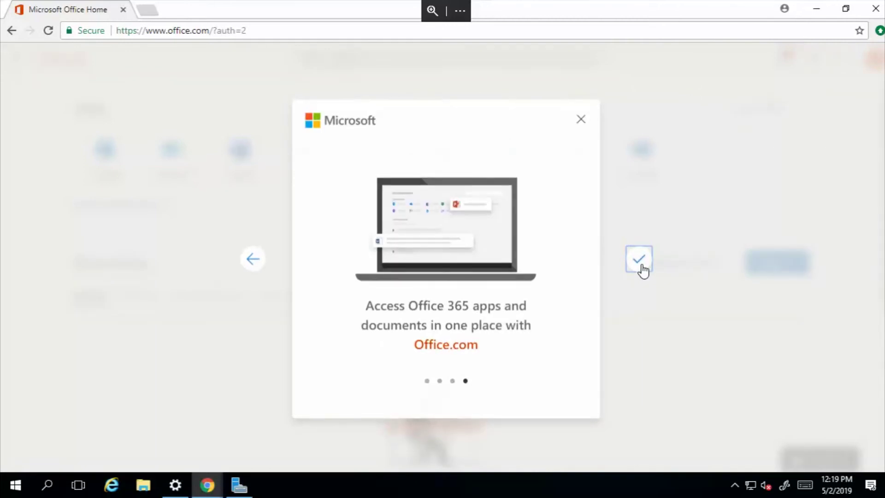
click(639, 259)
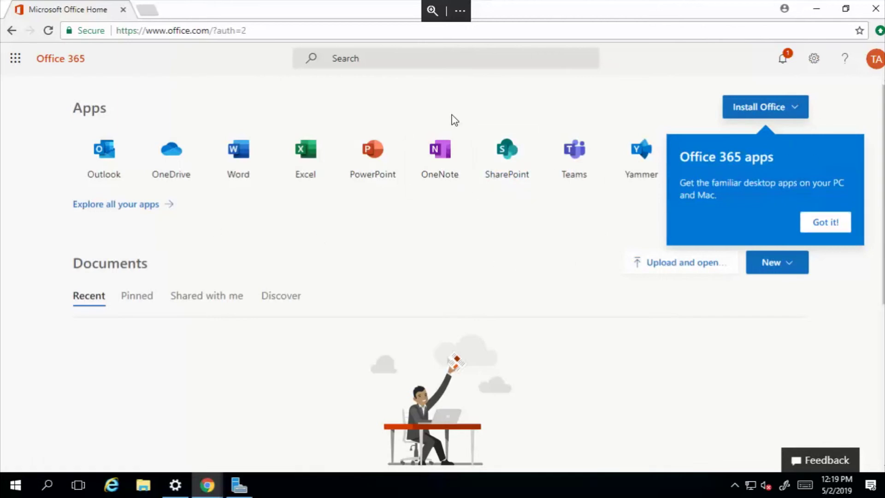
Dismiss the Office 365 apps tip and show the Install Office choices
click(845, 224)
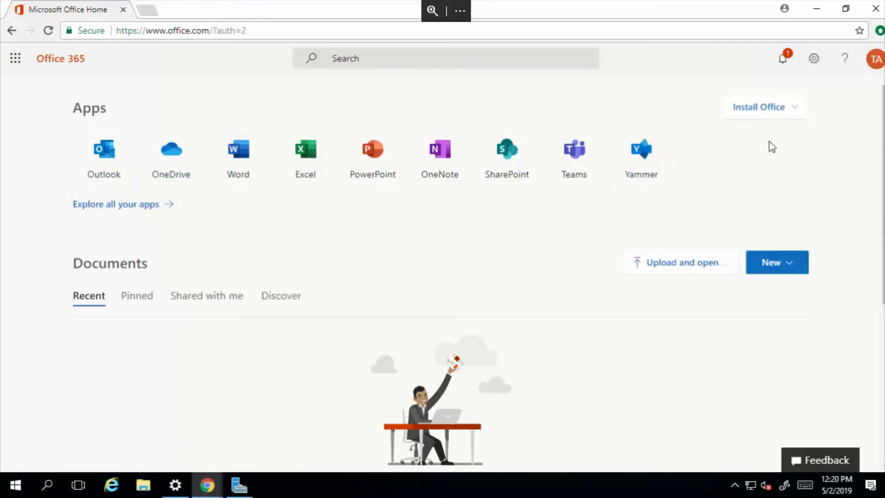
click(800, 111)
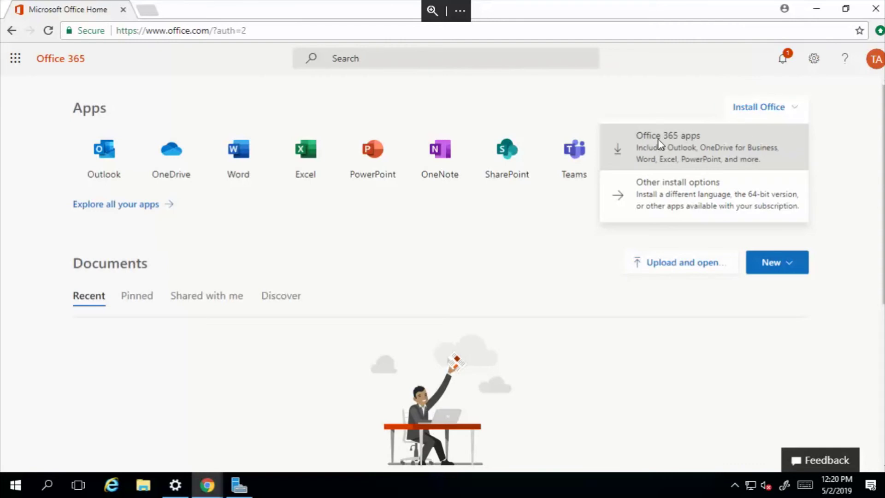
Download and run the Office 365 apps installer, then close the completion and setup dialogs
click(660, 147)
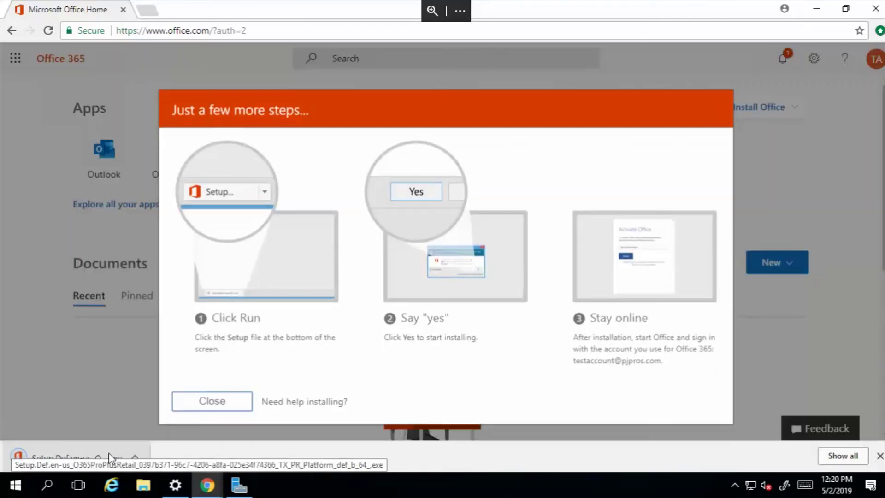
click(141, 457)
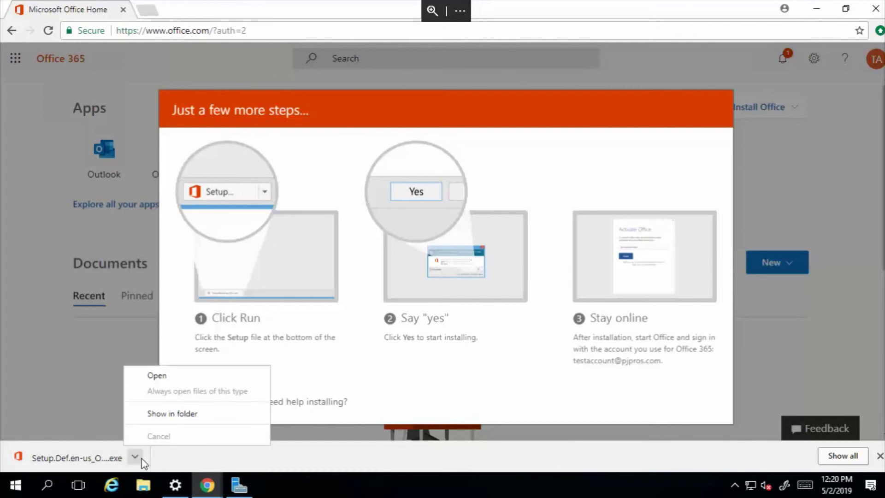
click(158, 377)
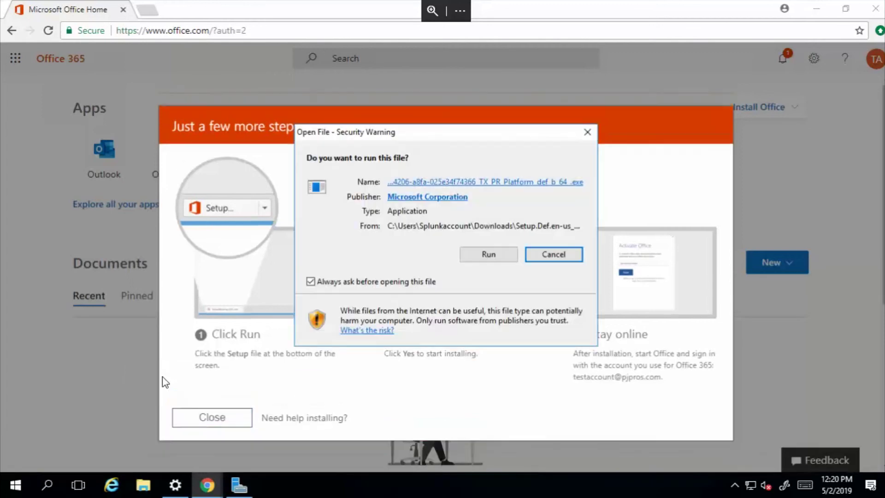
click(480, 254)
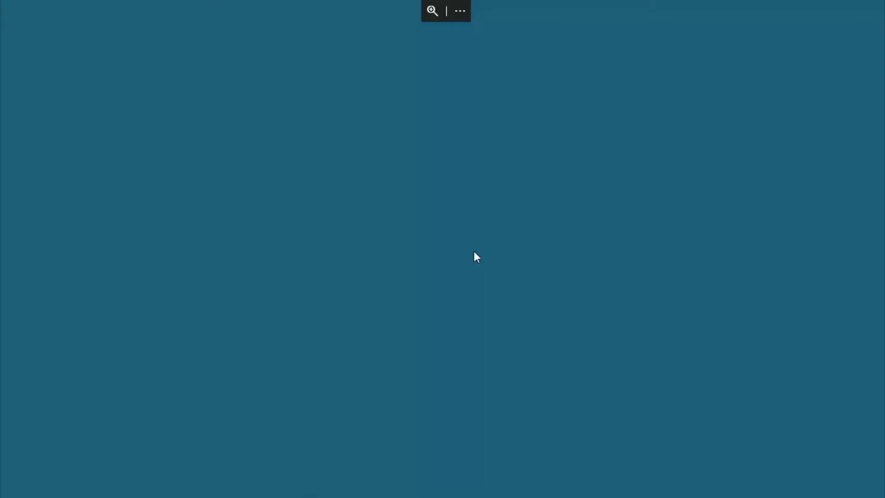
click(388, 335)
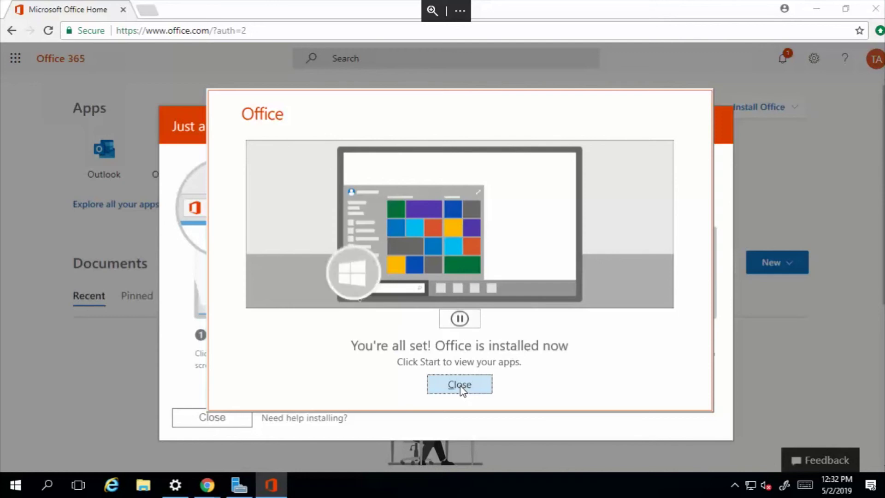
click(460, 385)
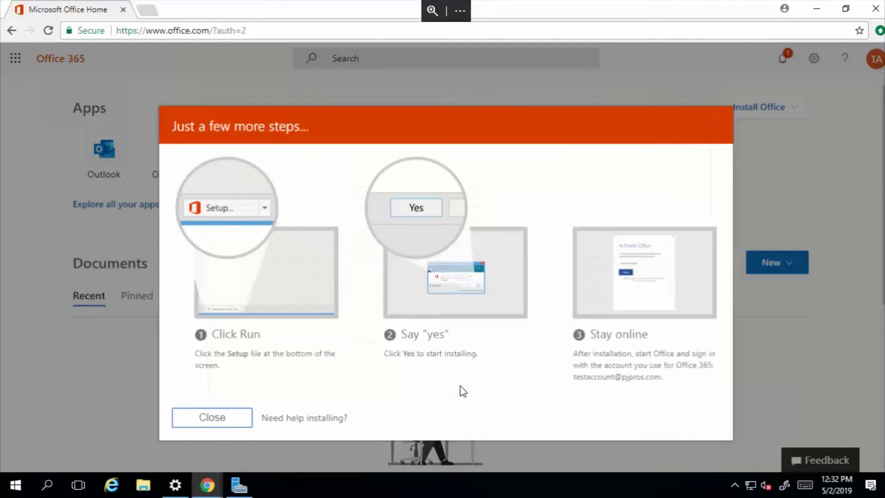
click(194, 423)
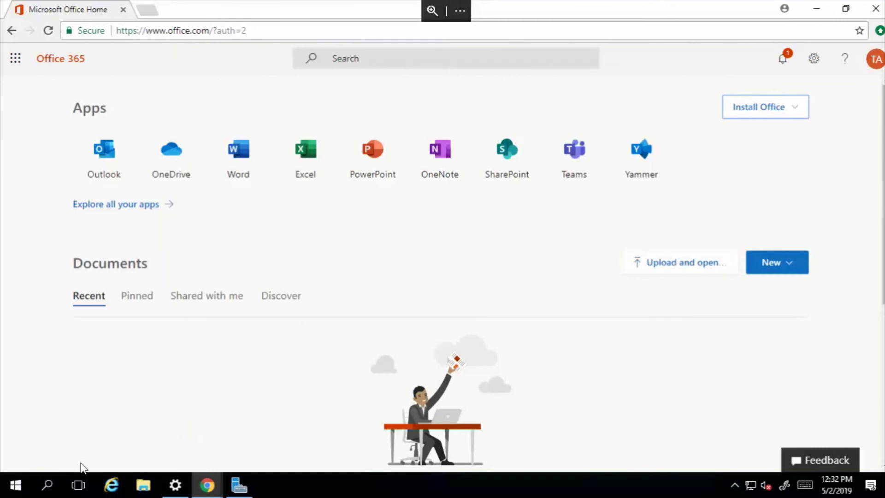
click(16, 485)
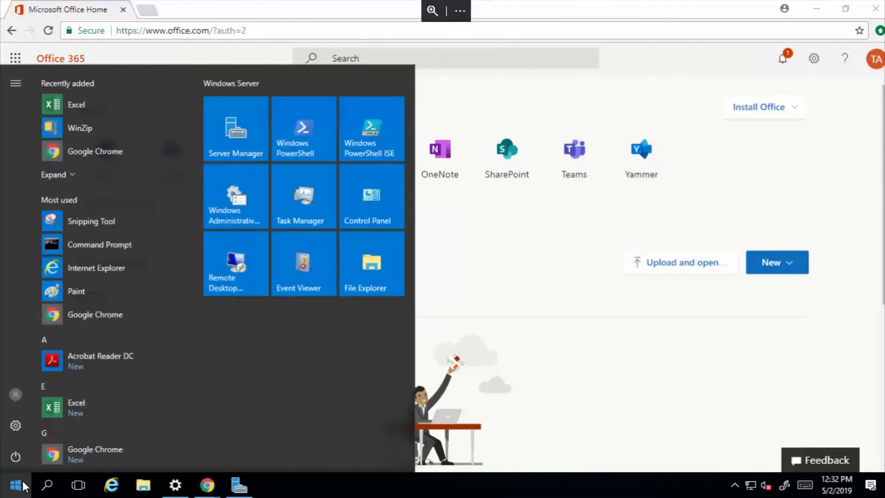
click(23, 486)
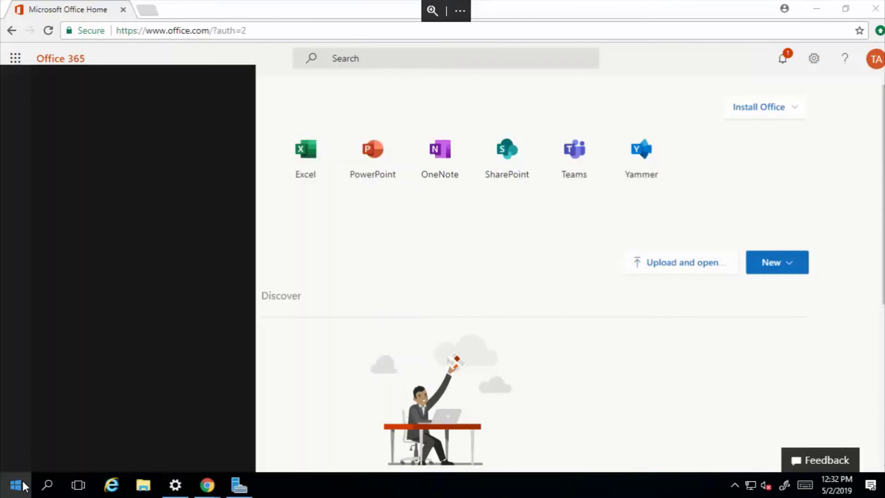
text(o)
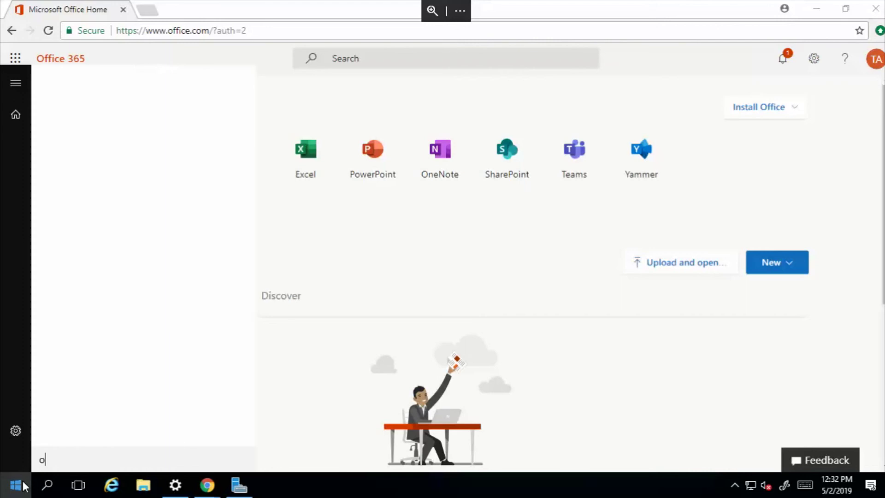
text(utlo)
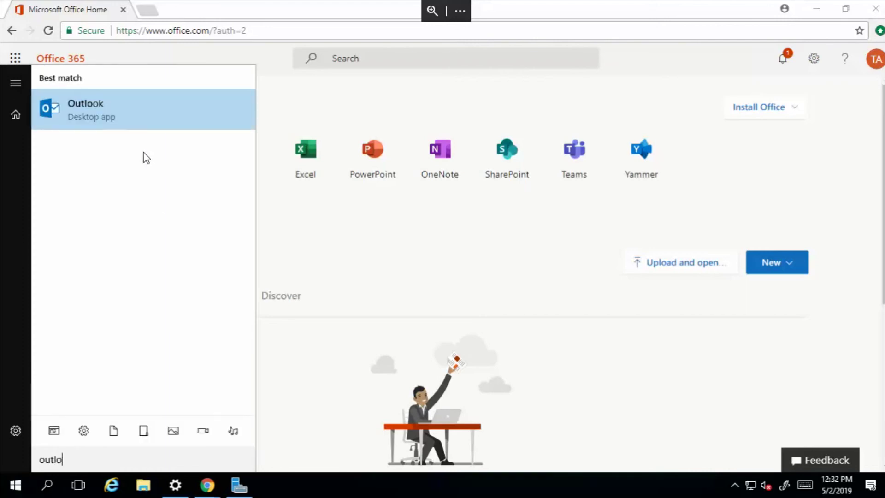
key(BackSpace)
key(BackSpace)
key(BackSpace)
key(BackSpace)
key(BackSpace)
text(word)
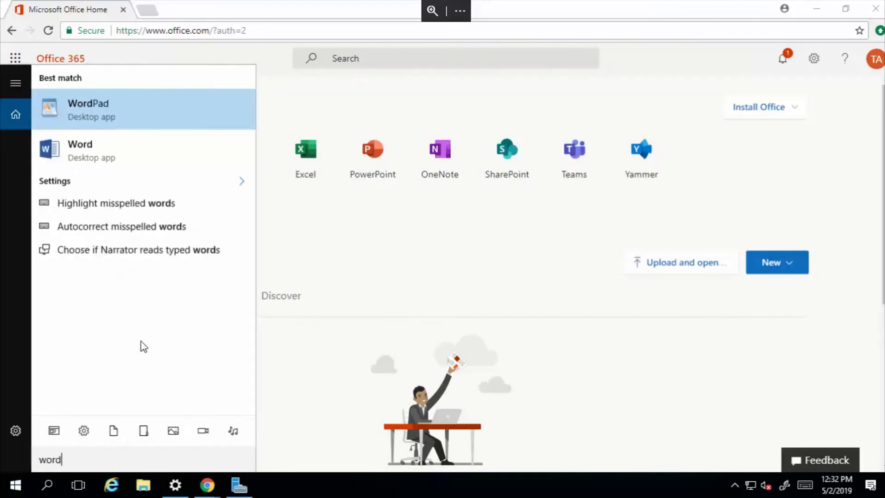
key(BackSpace)
key(BackSpace)
key(BackSpace)
key(BackSpace)
text(ex)
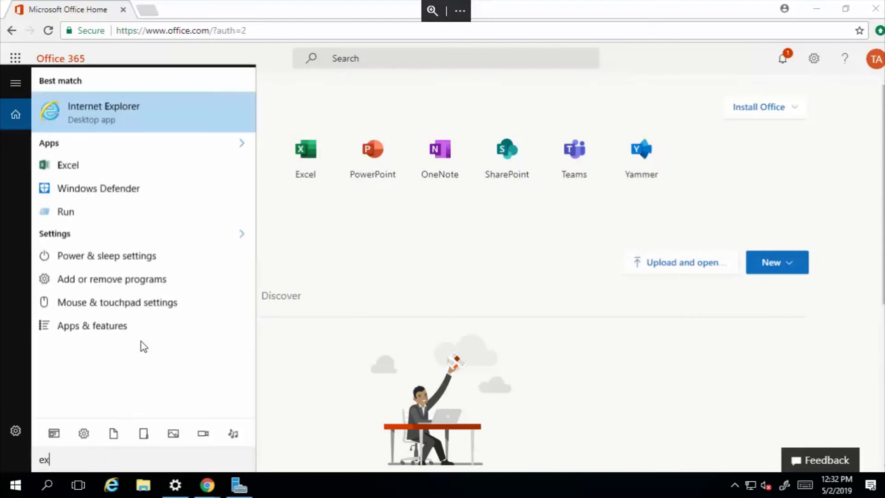
text(cde)
key(BackSpace)
key(BackSpace)
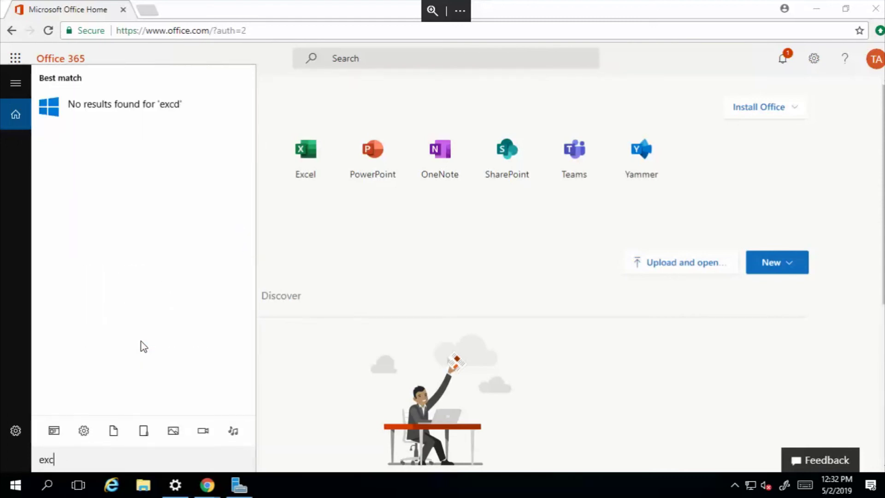
text(e)
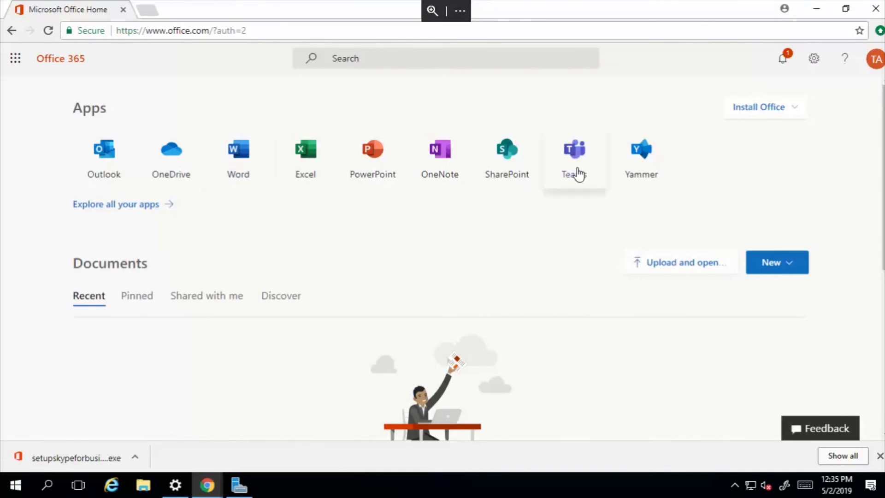
Search for the Teams desktop download, then download and run Teams_windows_x64.exe
click(148, 11)
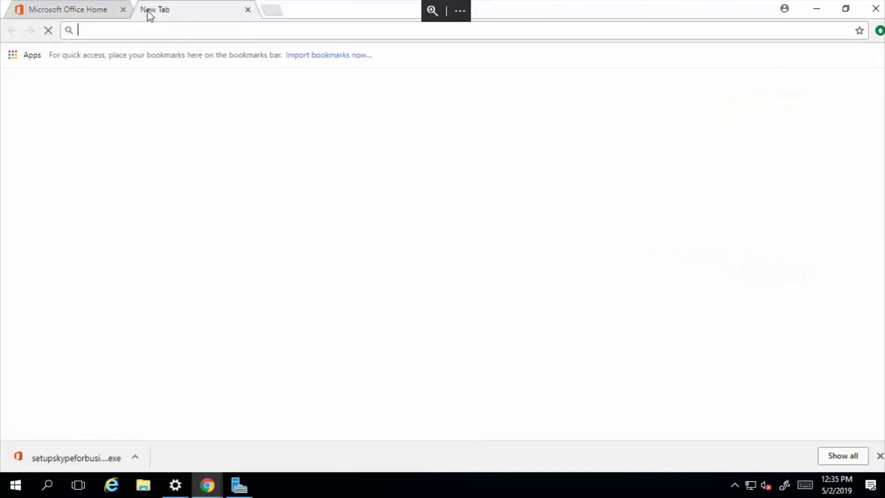
text(downloo)
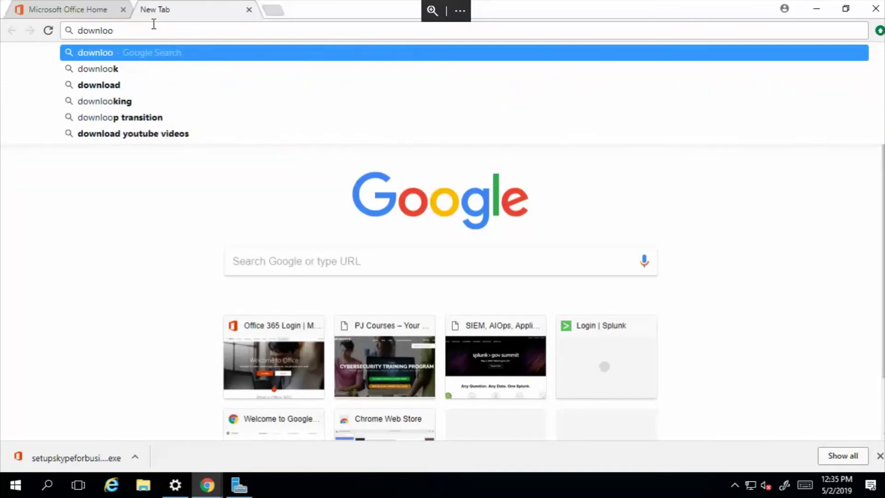
key(BackSpace)
text(a)
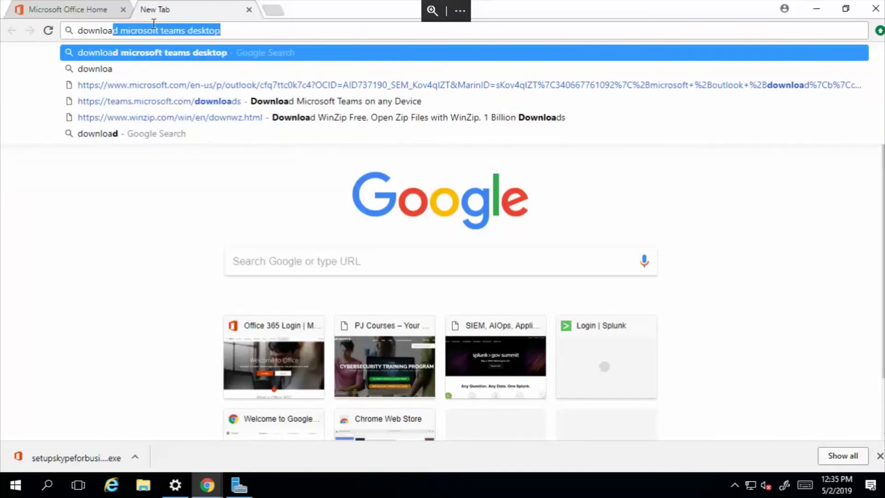
key(Return)
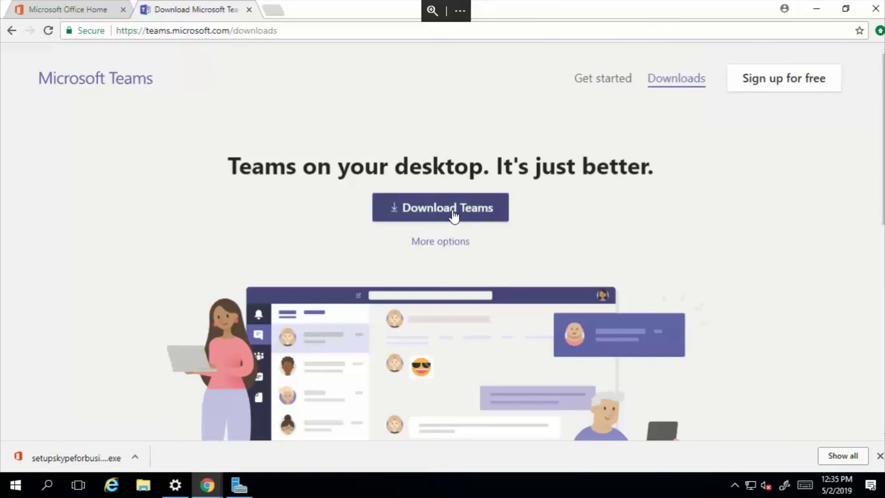
click(447, 209)
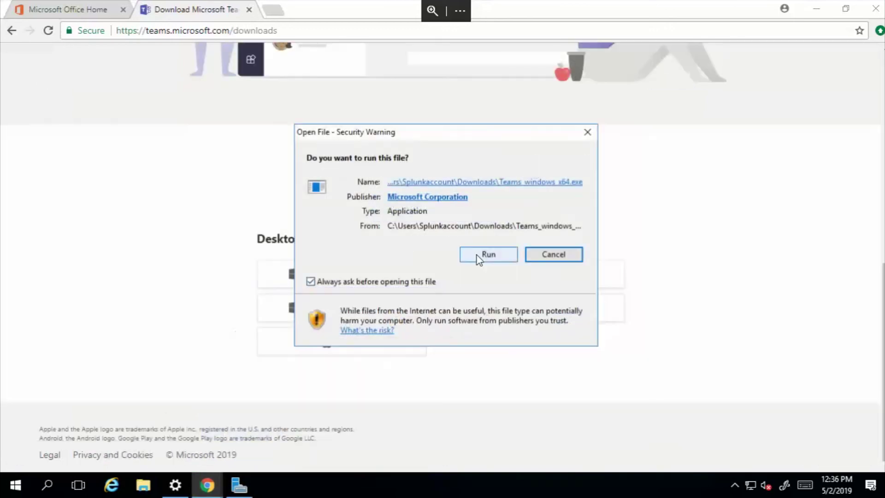
click(478, 256)
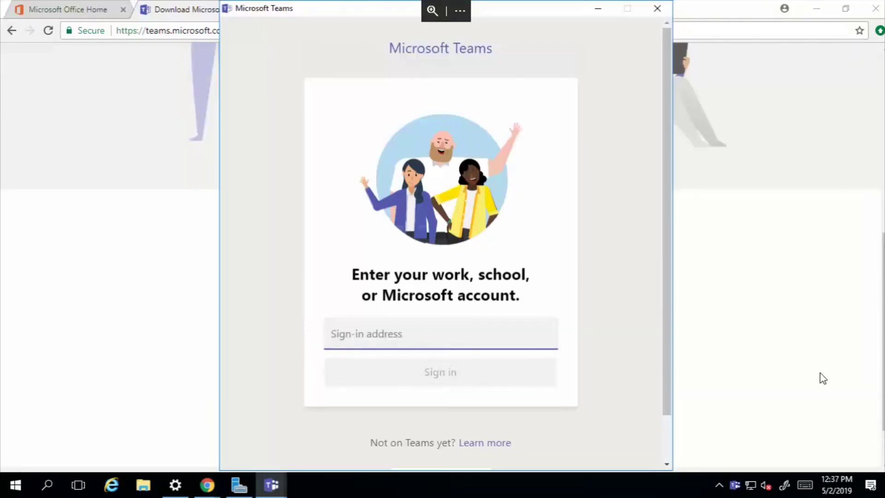
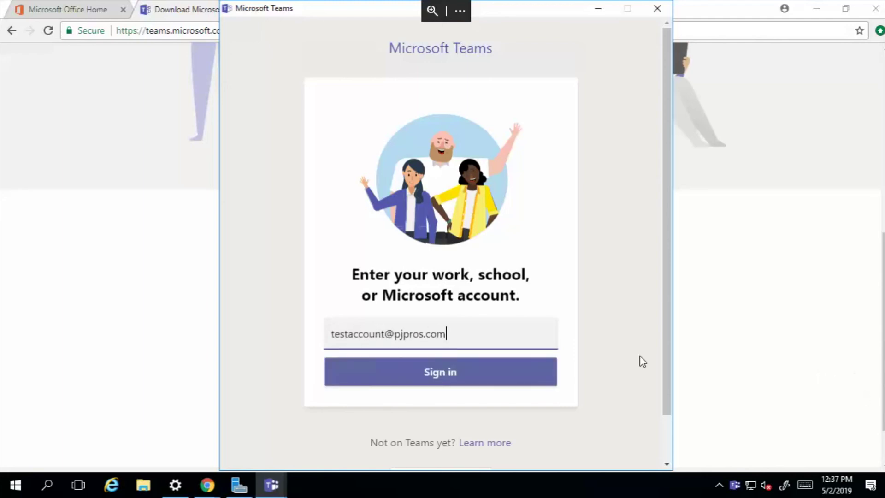
Sign in to Teams with the test account's e-mail address and password
click(462, 373)
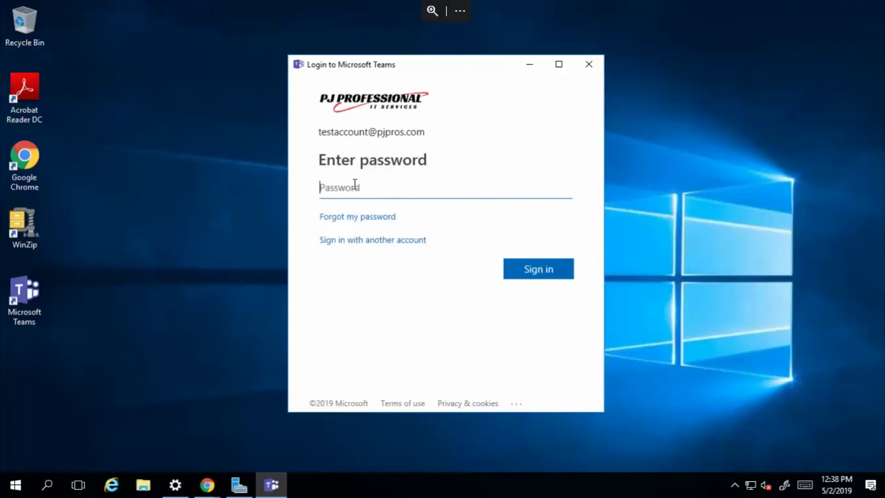
text(•••••••••••••)
key(Return)
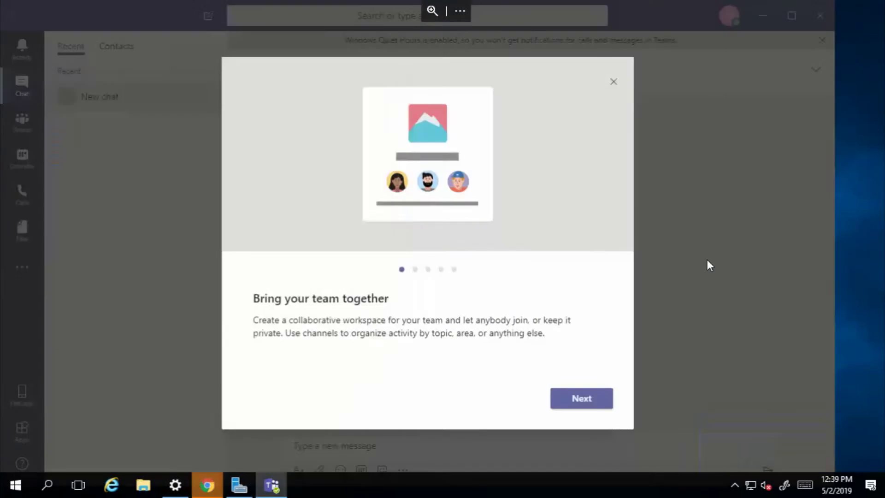
Close the Teams welcome dialog and the 'Get the Teams mobile app' prompt
click(706, 259)
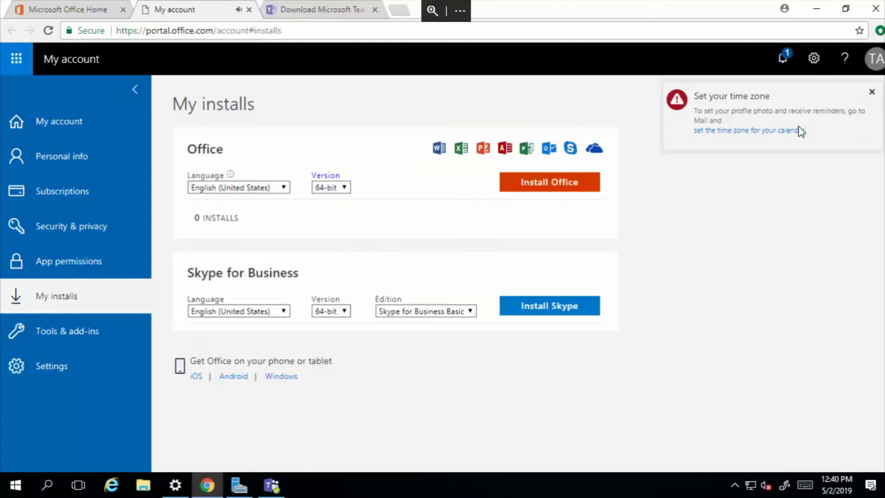
click(871, 92)
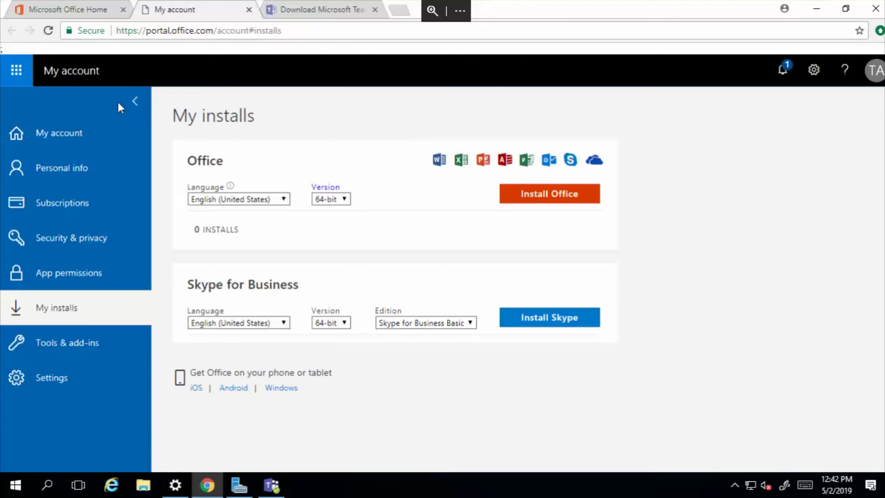
Open the app launcher listing Outlook, Word, Excel, Teams and the other apps
click(17, 71)
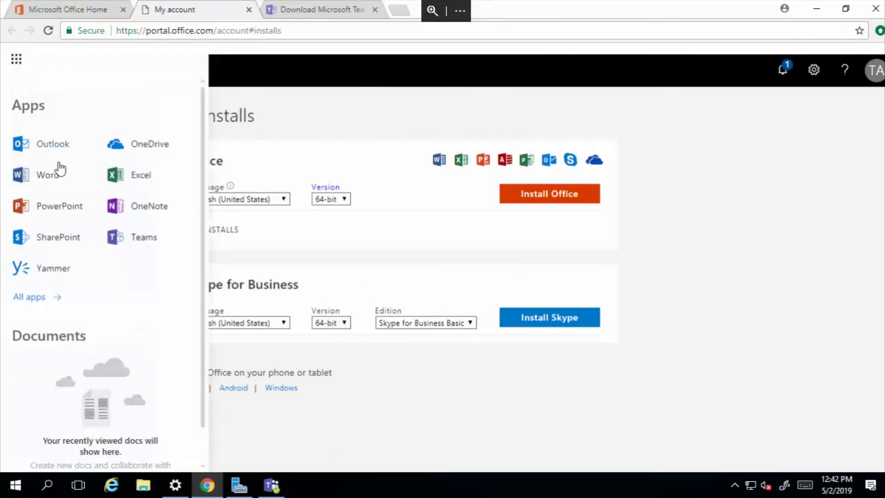